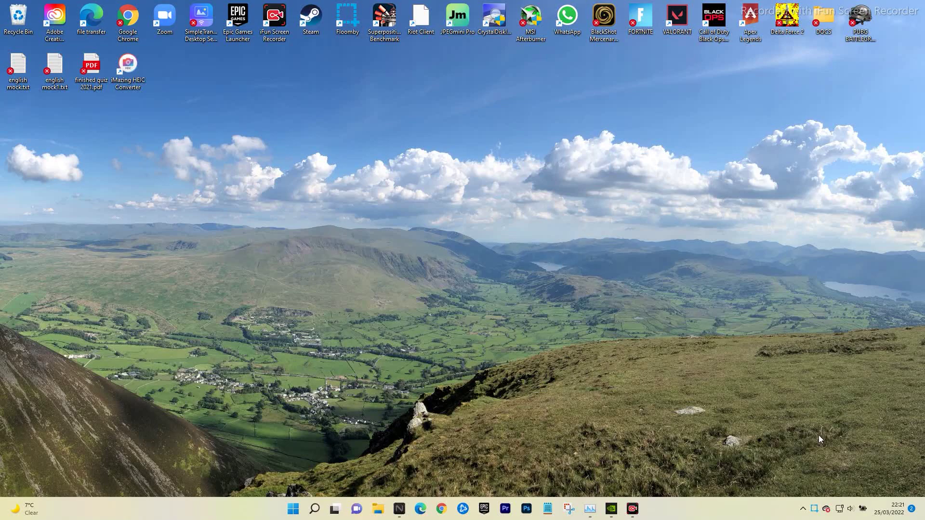
- Open the hidden system-tray icons flyout to list the background apps
click(802, 509)
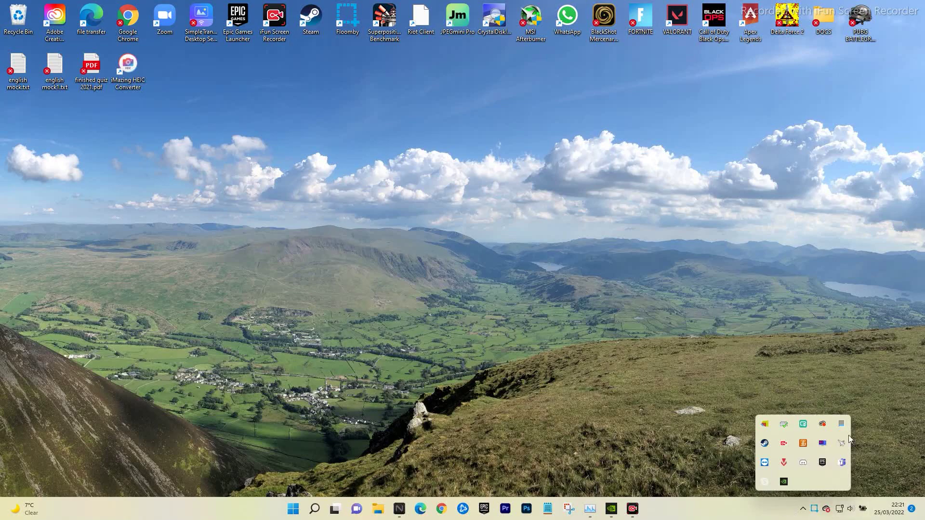
- Open Task Manager and review running processes by memory use; the heaviest uses about 220 MB
key(ctrl+shift+Escape)
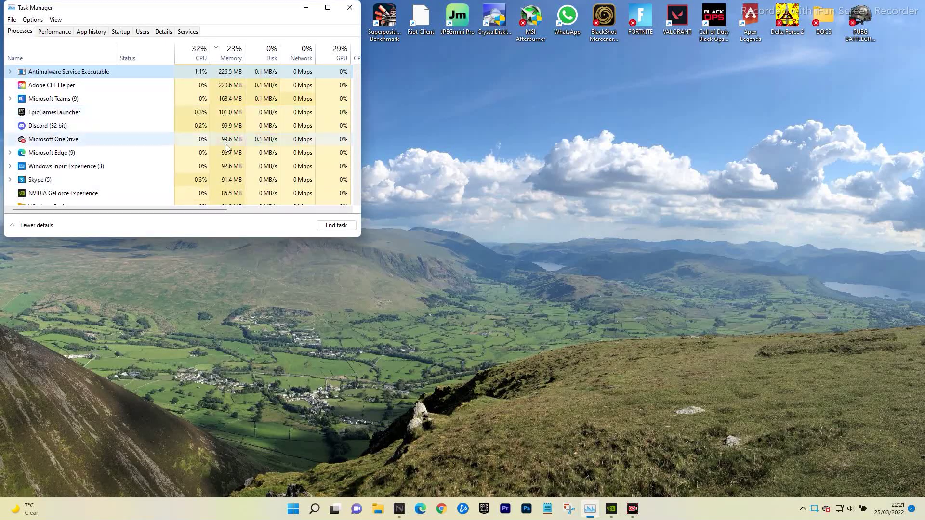
scroll(207, 143, down, 1)
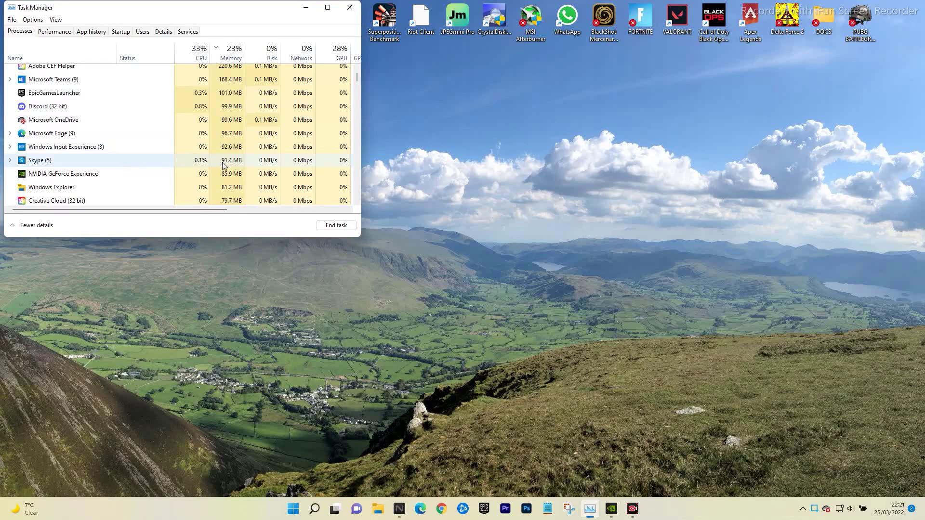
scroll(225, 163, down, 4)
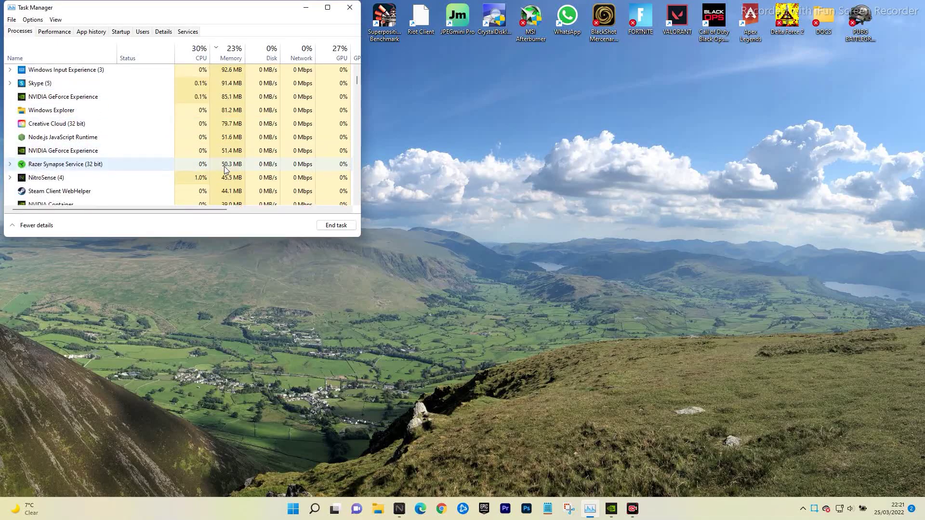
scroll(225, 166, down, 2)
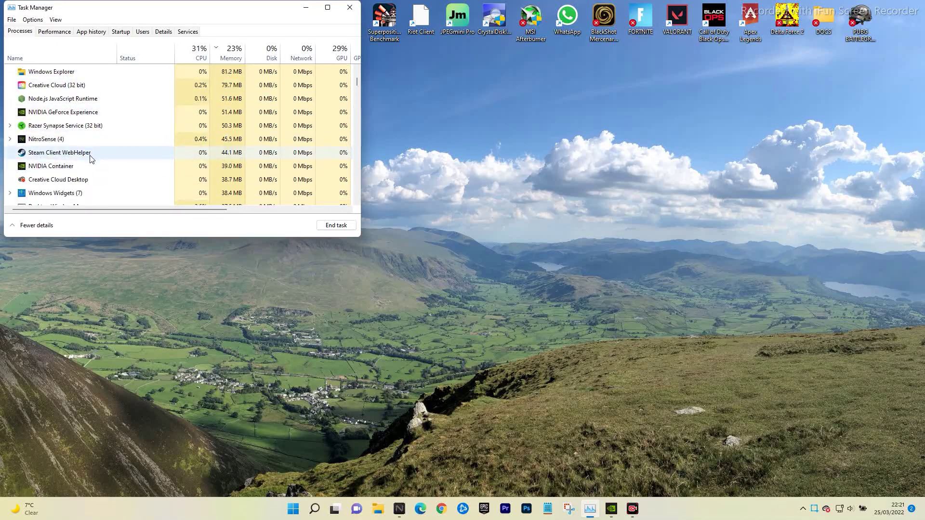
scroll(229, 166, up, 8)
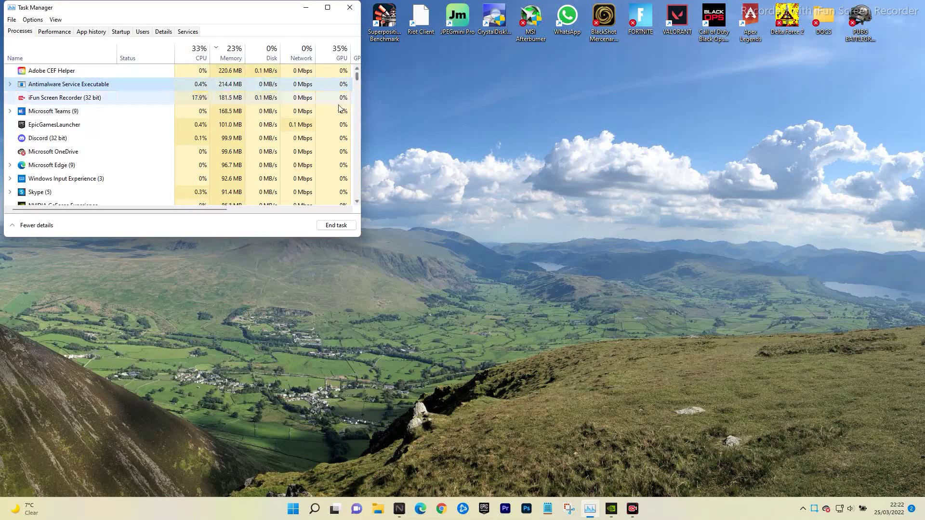
- Minimize Task Manager, then briefly reopen and close the hidden tray icons
click(304, 7)
click(802, 507)
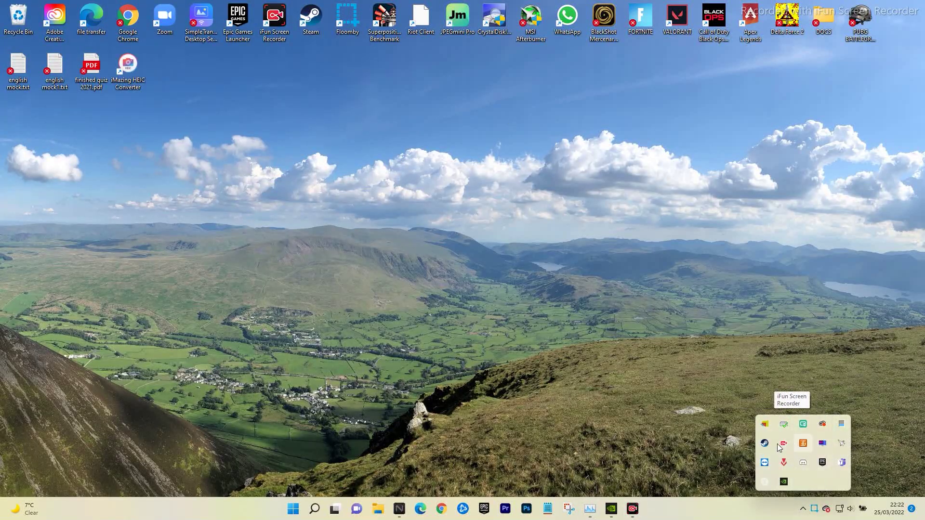
click(592, 436)
- Search 'game mode' to reach the Gaming › Game Mode page and confirm it's on
click(316, 513)
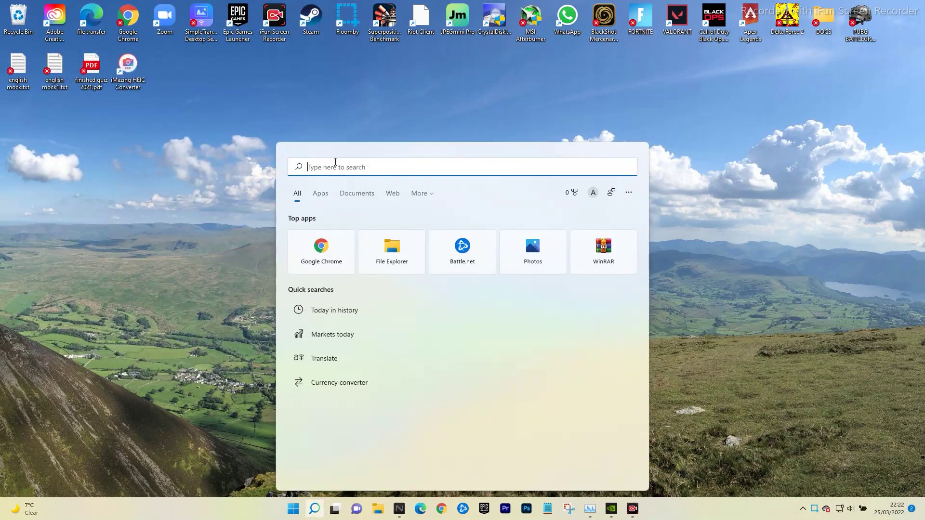
text(gmae)
key(BackSpace)
key(BackSpace)
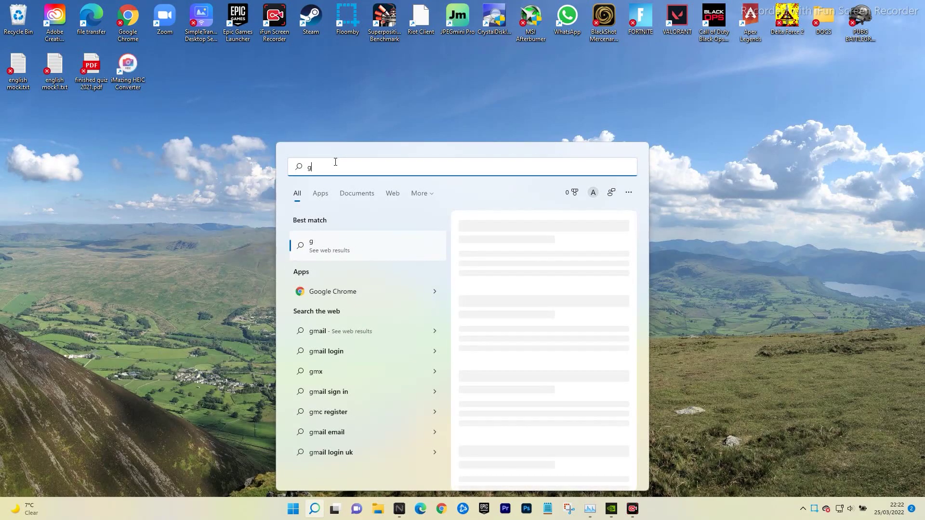
text(ame )
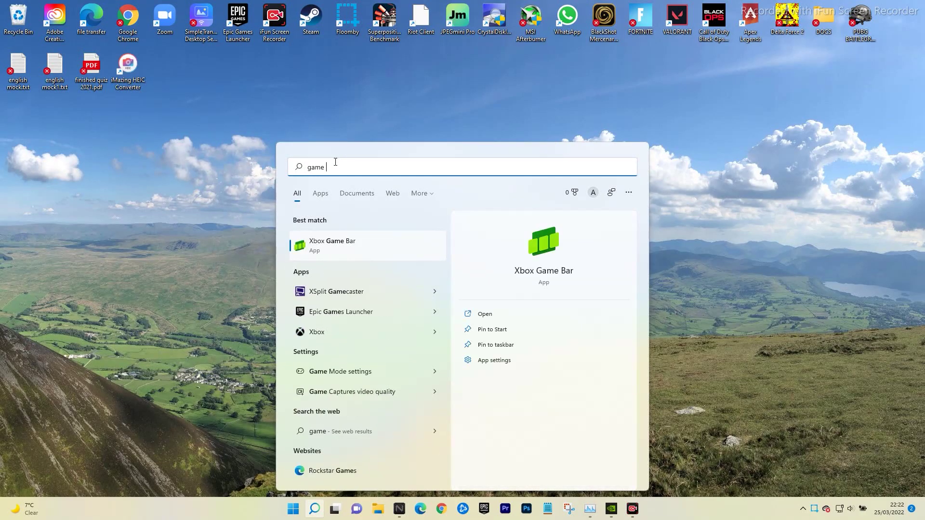
text(mode)
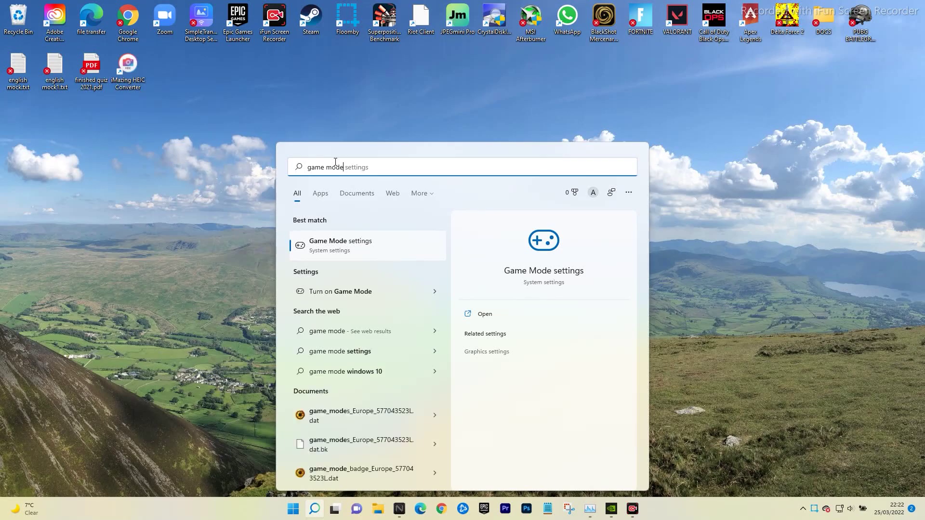
key(Return)
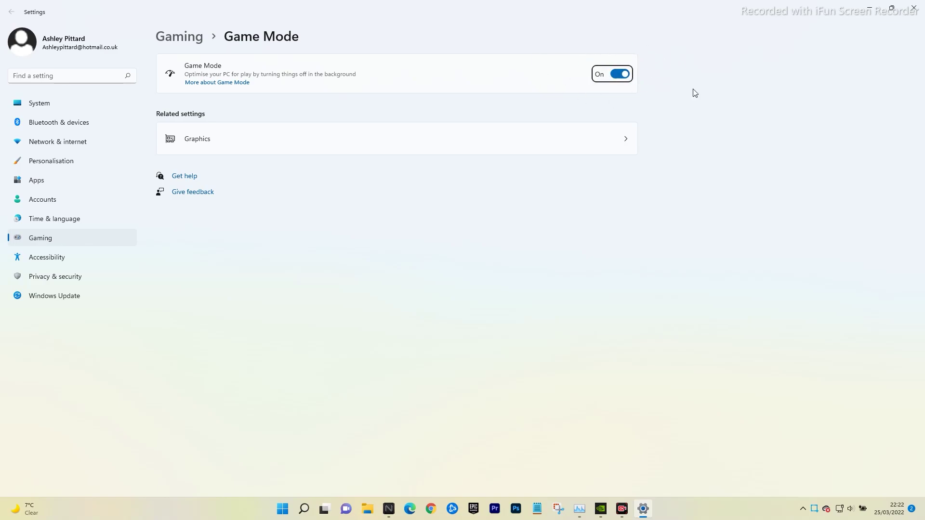
- Close Settings, bring up NitroSense, and show its TrueHarmony presets with Gaming FPS active
click(912, 6)
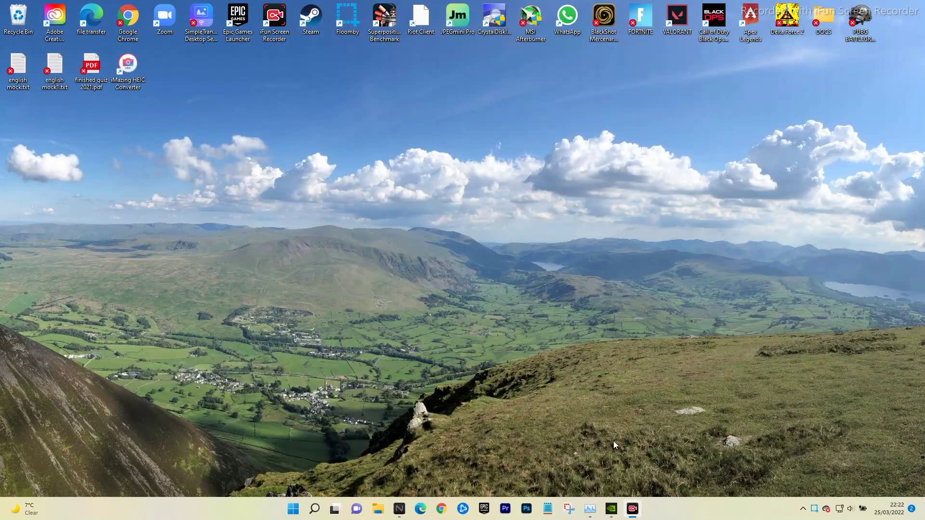
mouse_move(396, 513)
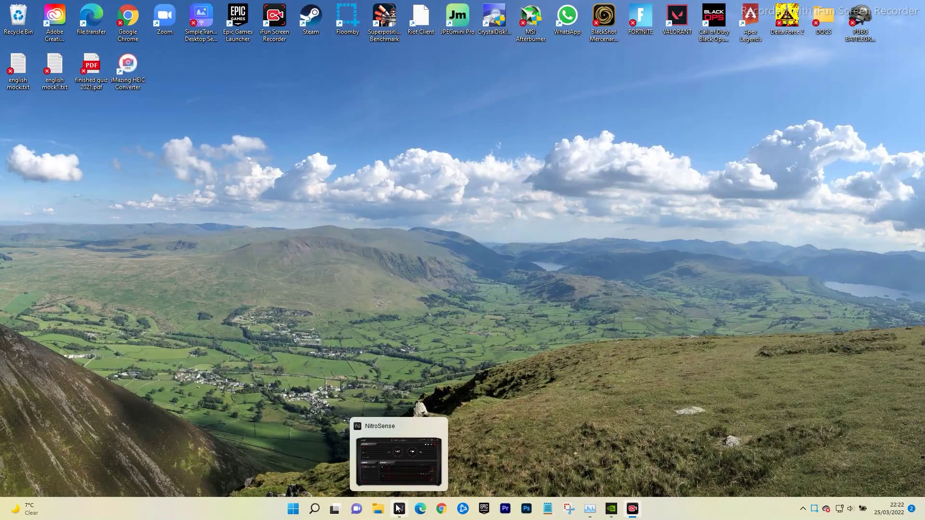
click(405, 478)
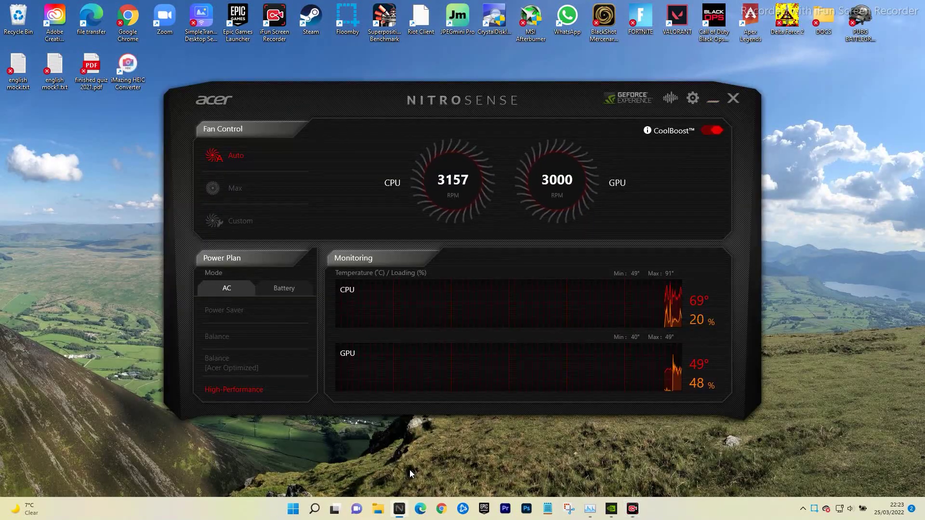
click(669, 98)
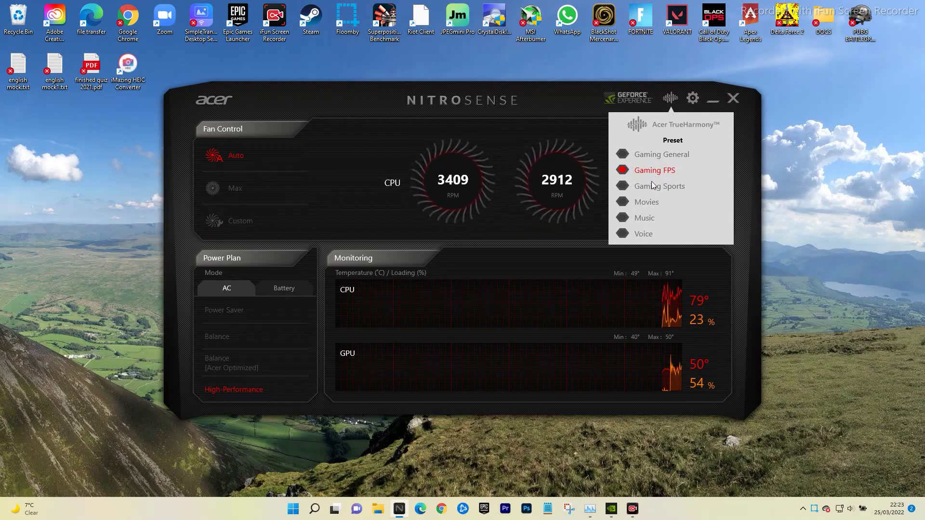
- Check the battery power plan, return to the AC High-Performance plan, and close NitroSense
click(743, 235)
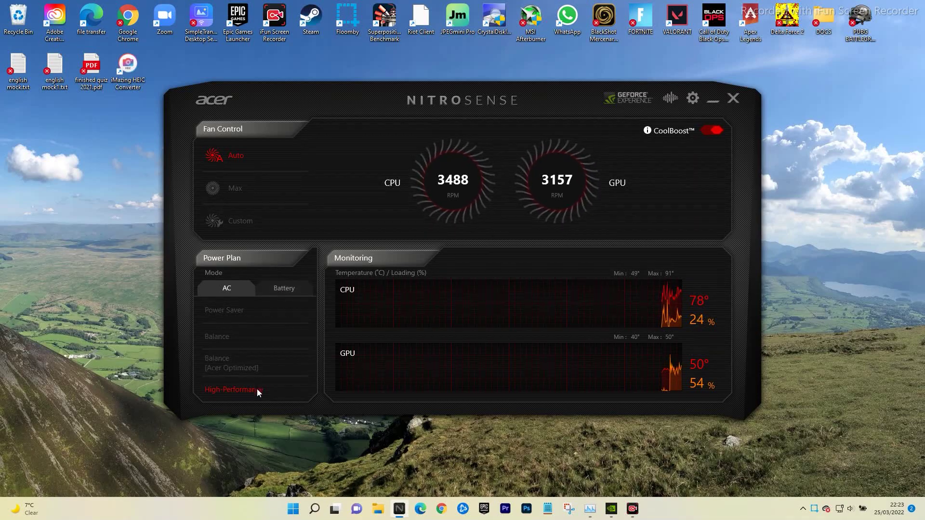
click(284, 294)
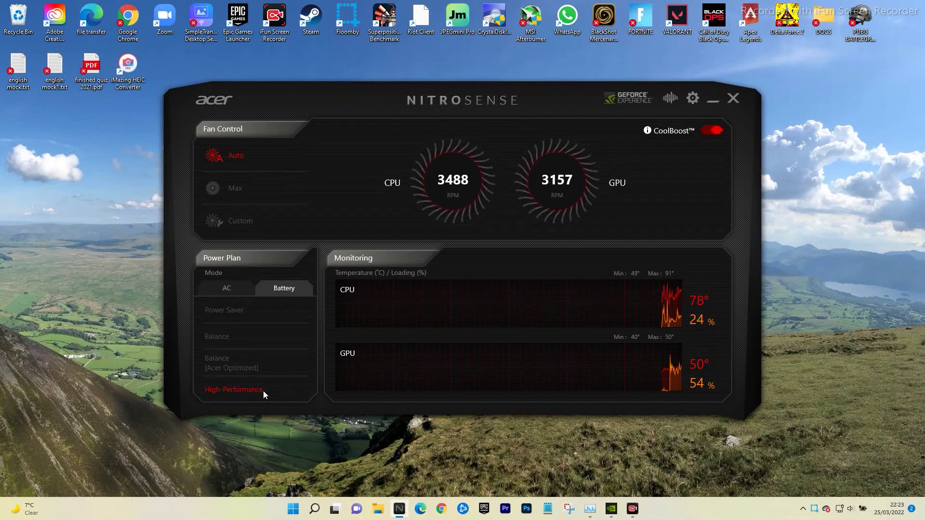
click(217, 288)
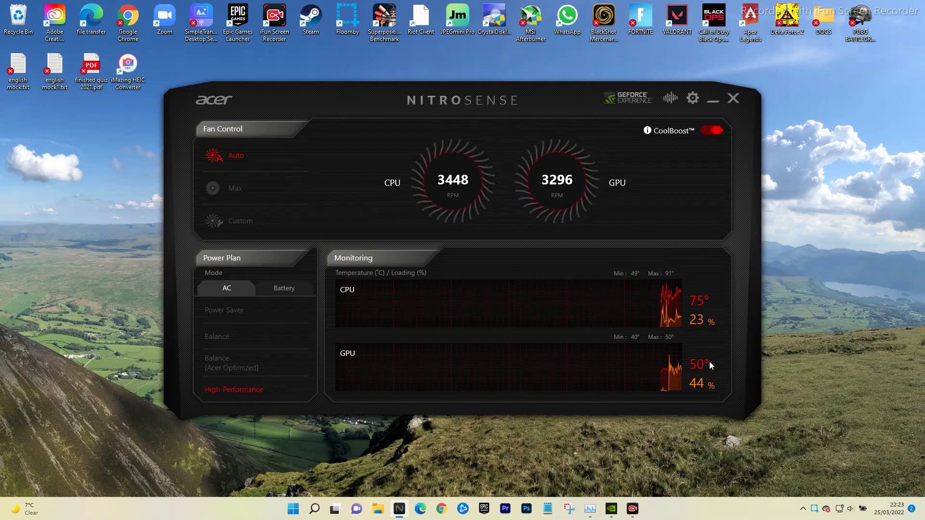
mouse_move(680, 293)
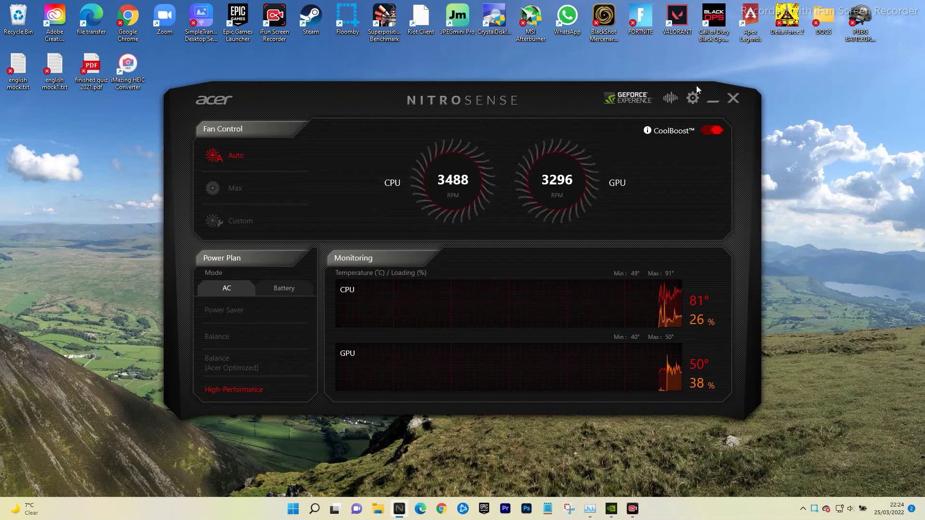
click(733, 99)
- Open GeForce Experience, confirm driver 512.15 is current, and return to General settings
mouse_move(611, 508)
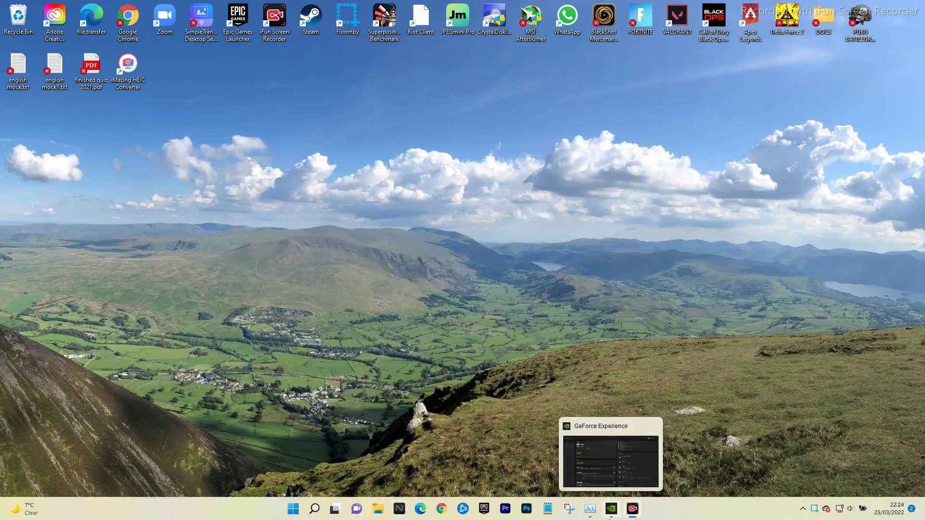
click(617, 487)
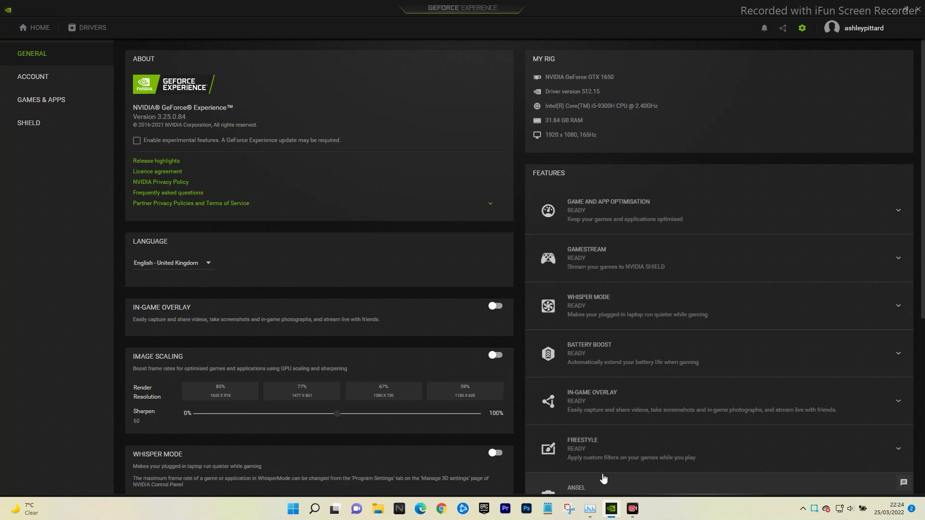
click(94, 31)
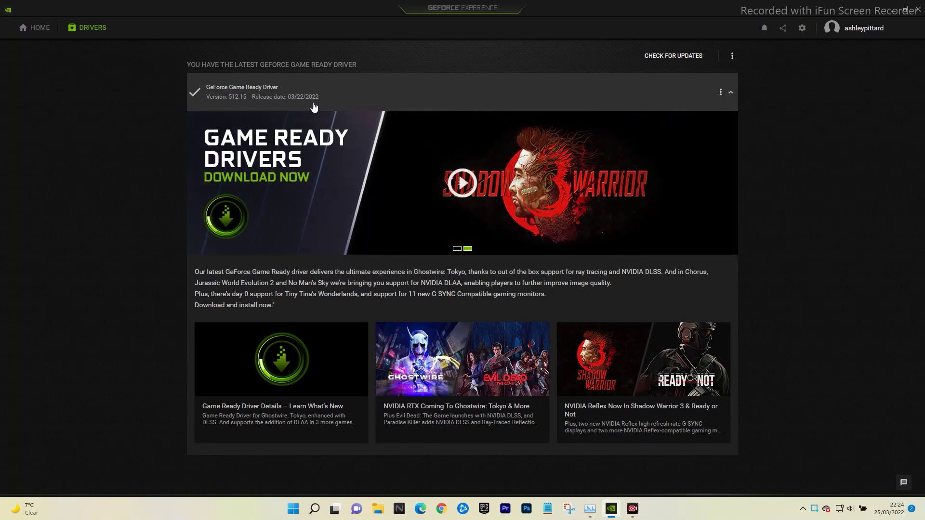
click(802, 29)
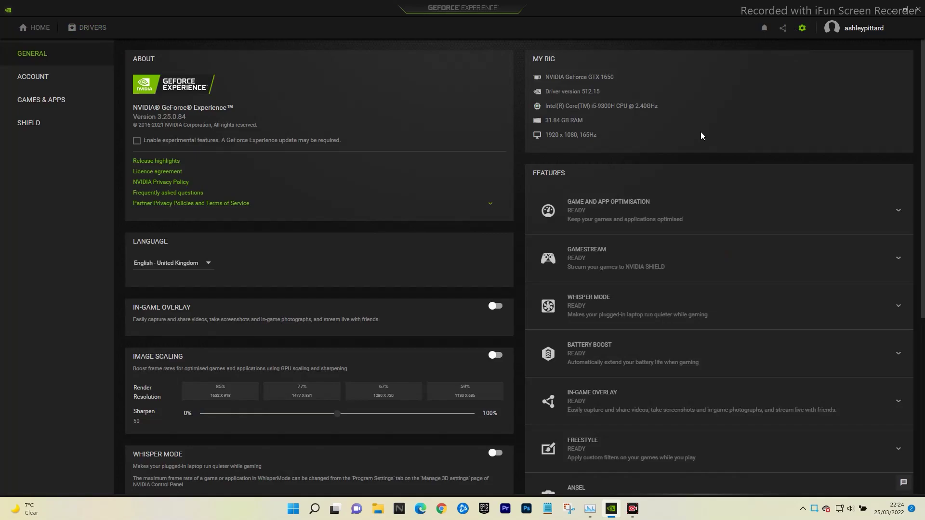
scroll(684, 134, down, 3)
scroll(684, 141, down, 2)
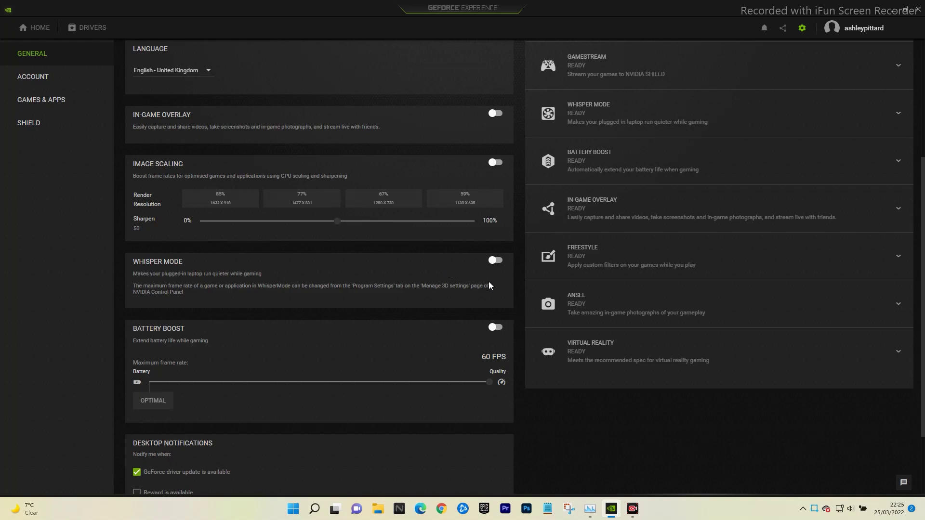
scroll(488, 282, down, 3)
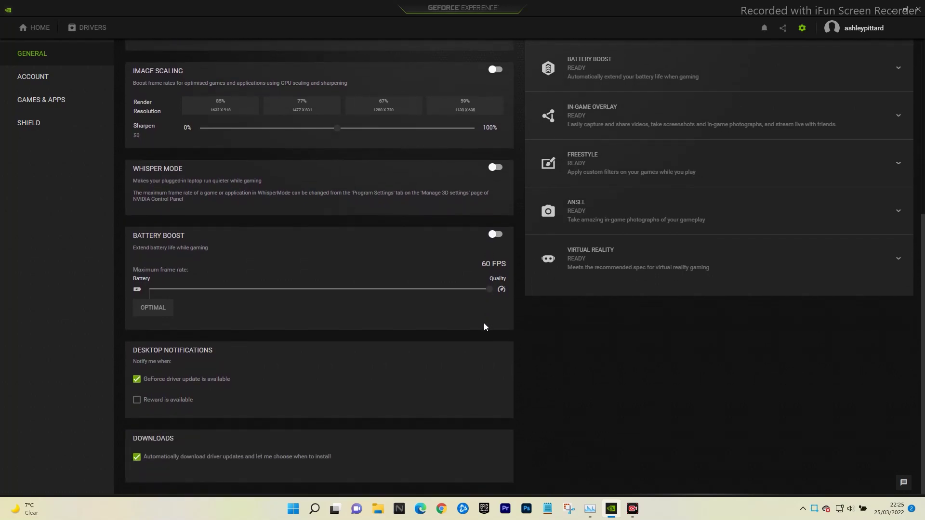
scroll(484, 323, up, 4)
scroll(498, 358, up, 2)
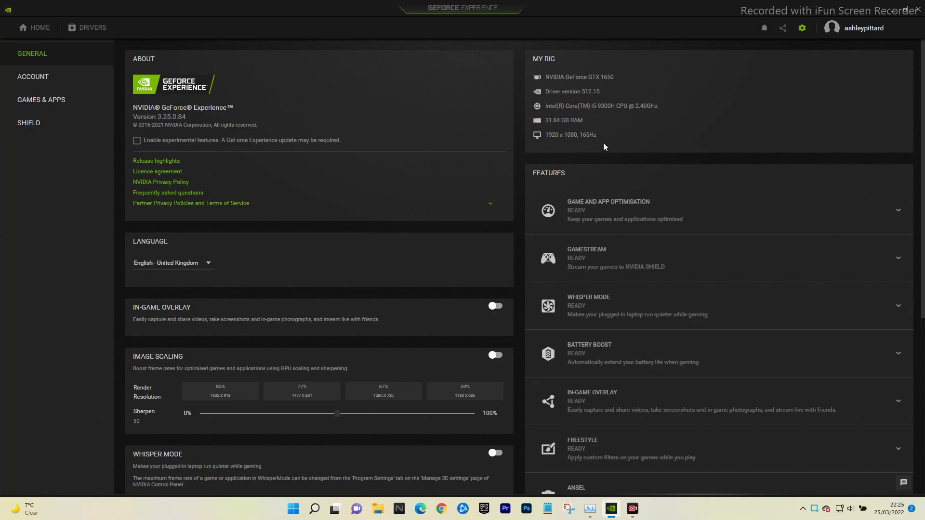
scroll(604, 154, down, 2)
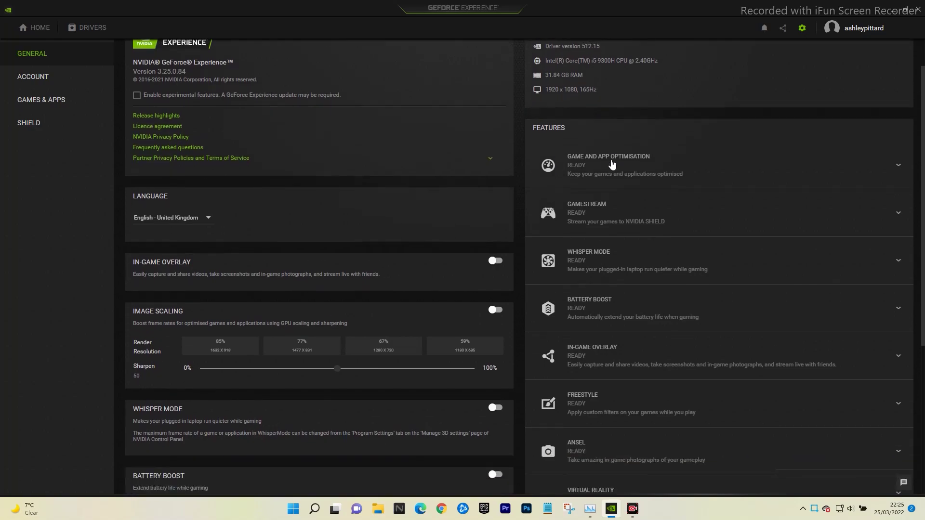
click(897, 350)
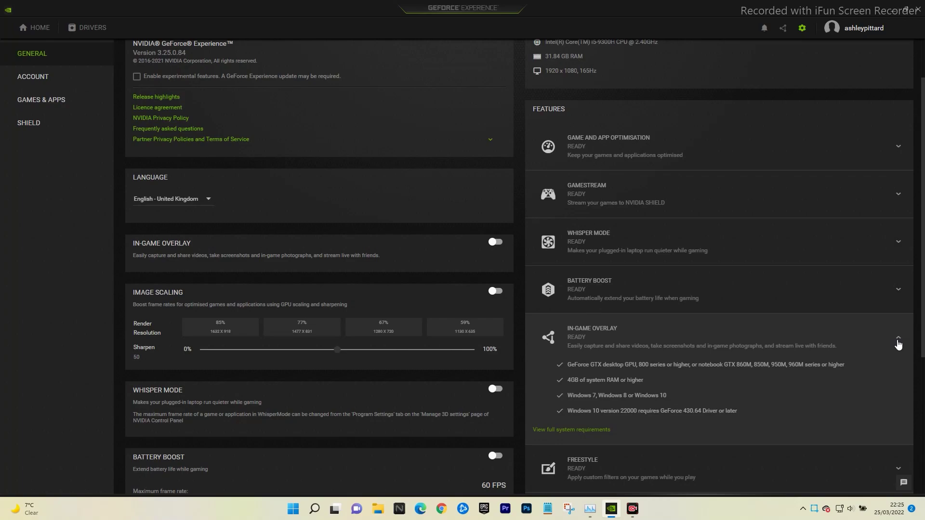
click(898, 343)
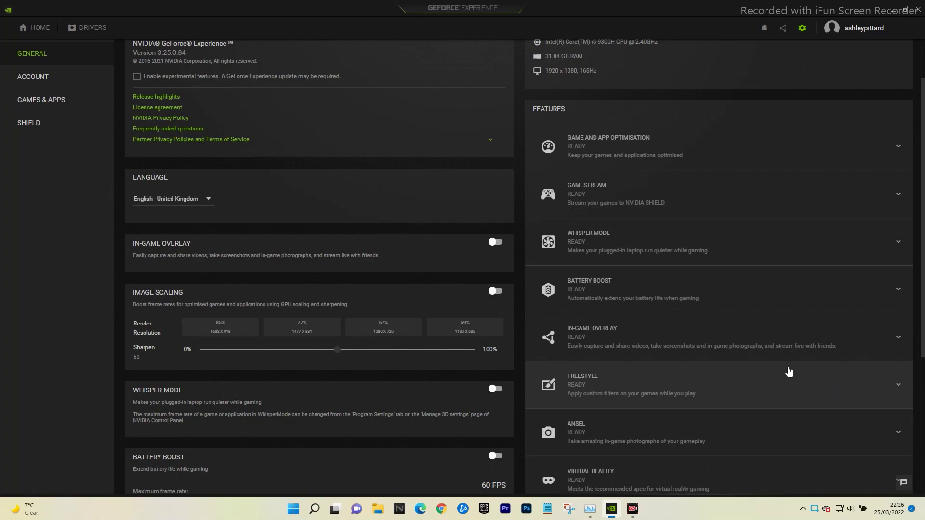
scroll(771, 389, up, 2)
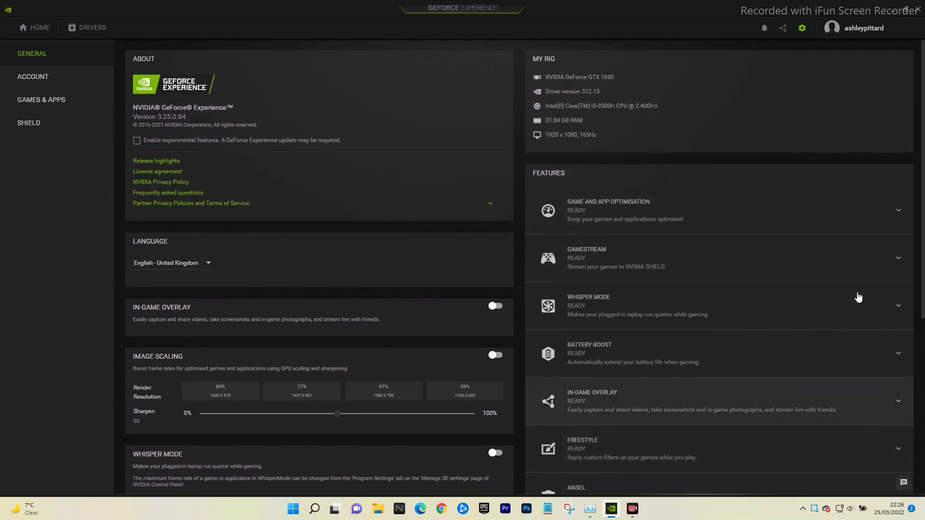
- Close GeForce Experience and expand the desktop right-click menu to show NVIDIA Control Panel
click(917, 9)
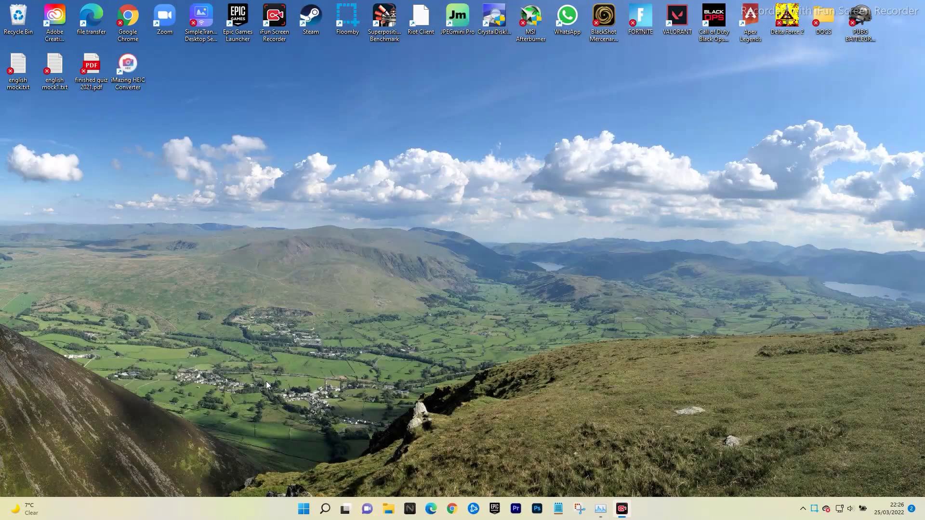
right_click(395, 241)
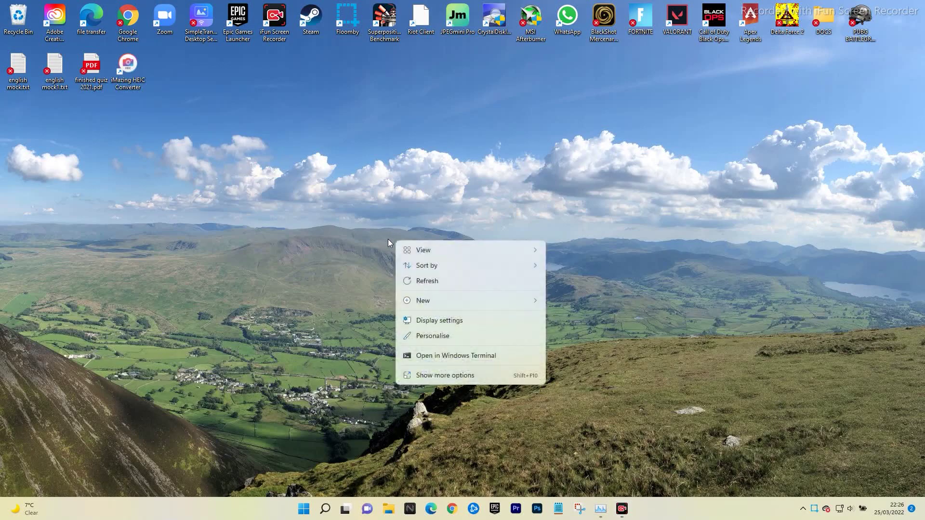
click(470, 374)
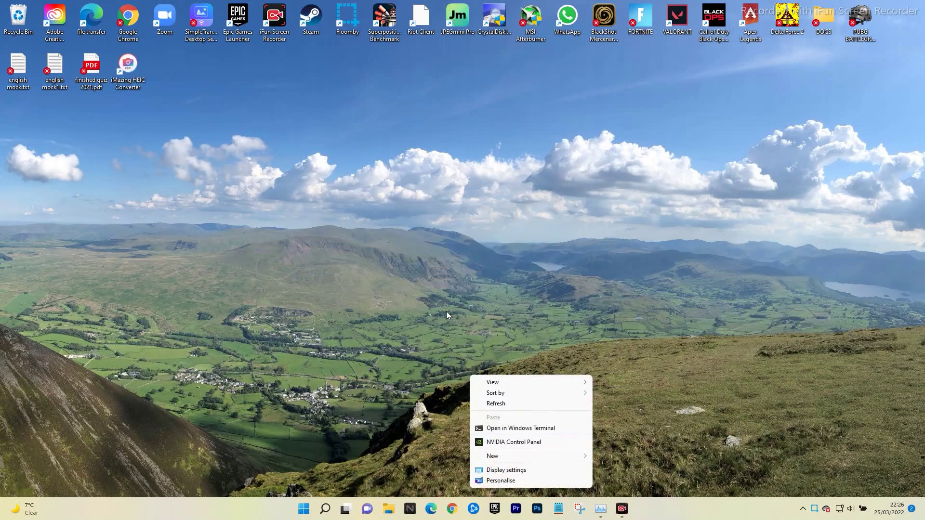
- In NVIDIA Control Panel set the 1920 × 1080 display to 165Hz, then minimize it
click(511, 442)
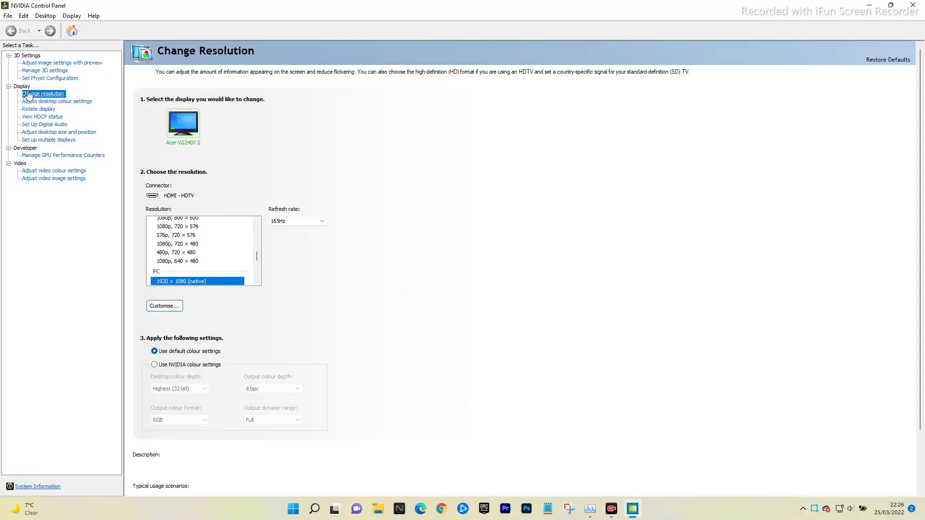
click(296, 223)
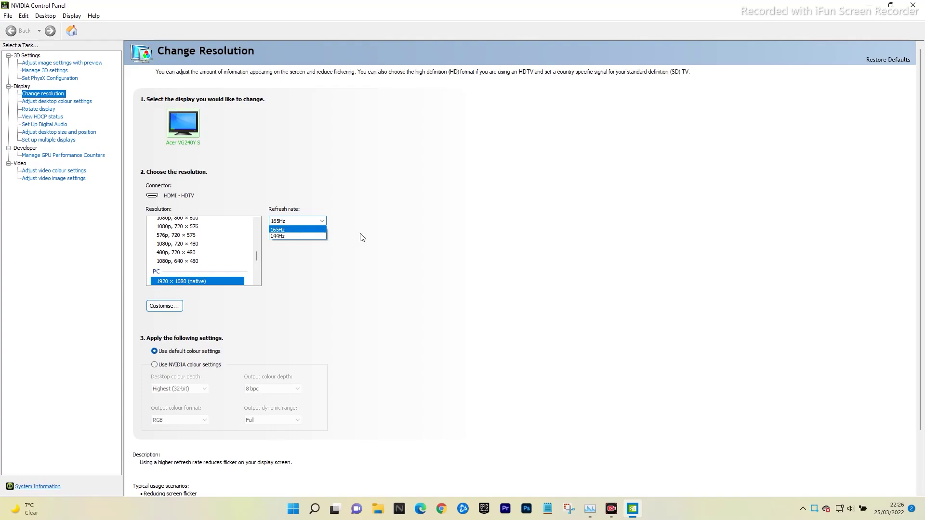
click(307, 231)
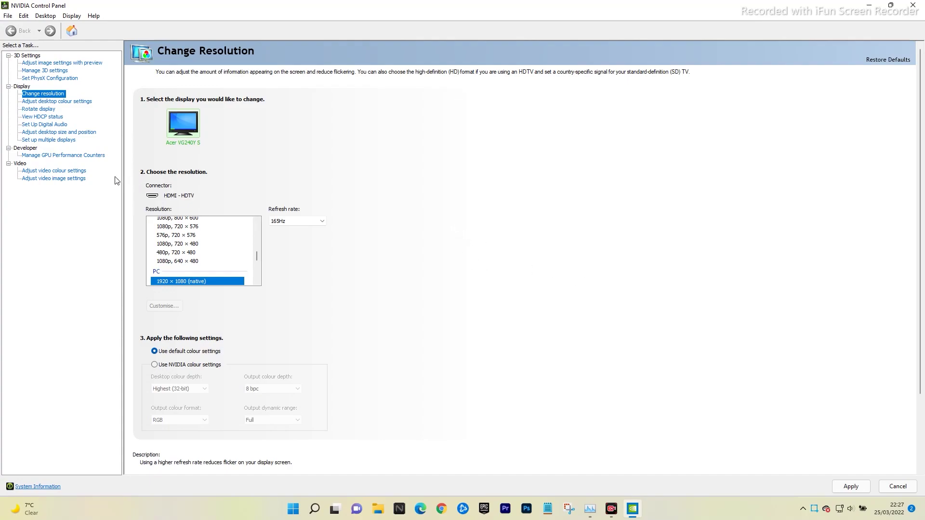
click(870, 6)
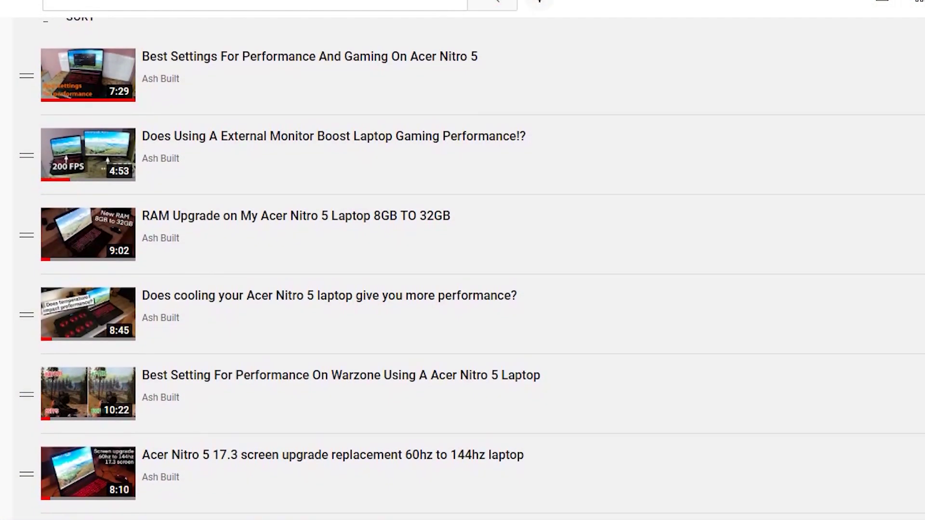
scroll(462, 260, down, 1)
scroll(462, 260, down, 5)
scroll(462, 260, down, 6)
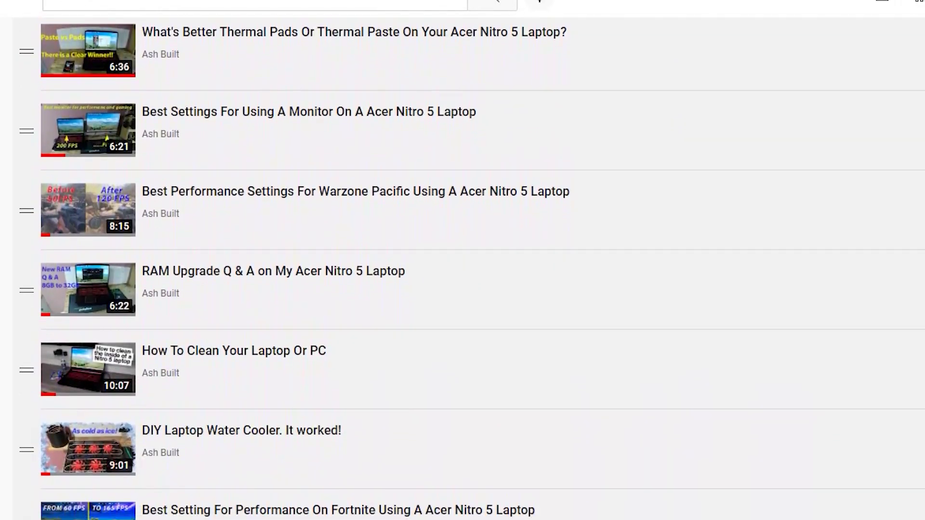